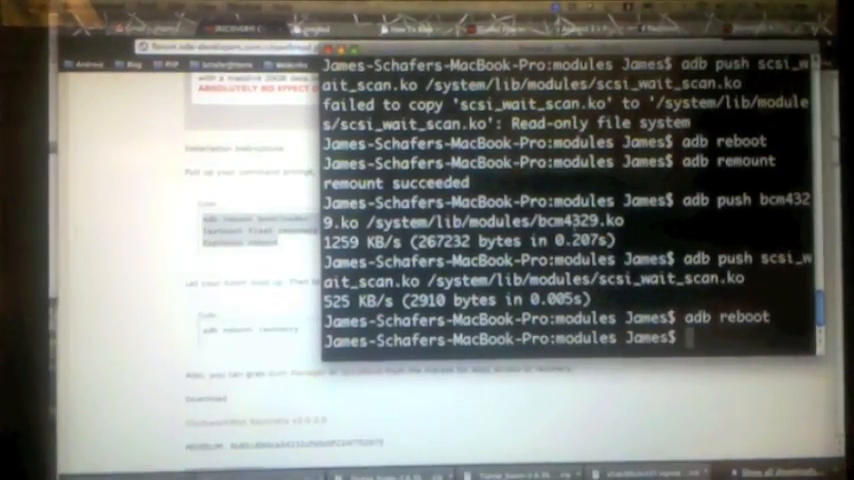
# - List the modules folder contents with ls before moving to the home directory
pyautogui.press('Return')
pyautogui.write('ls')
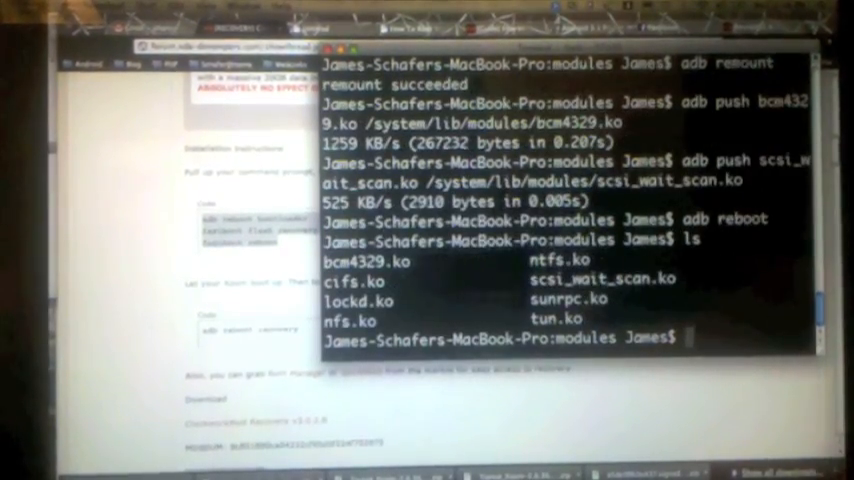
pyautogui.write('cd ')
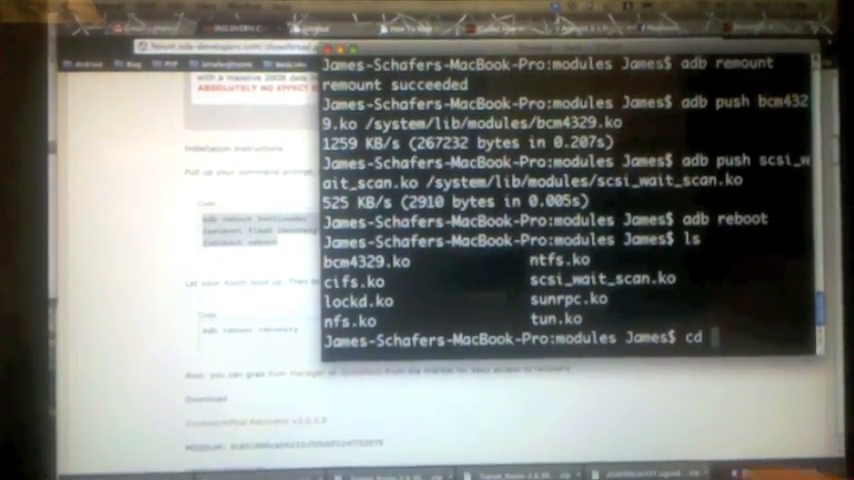
pyautogui.write('cd ~')
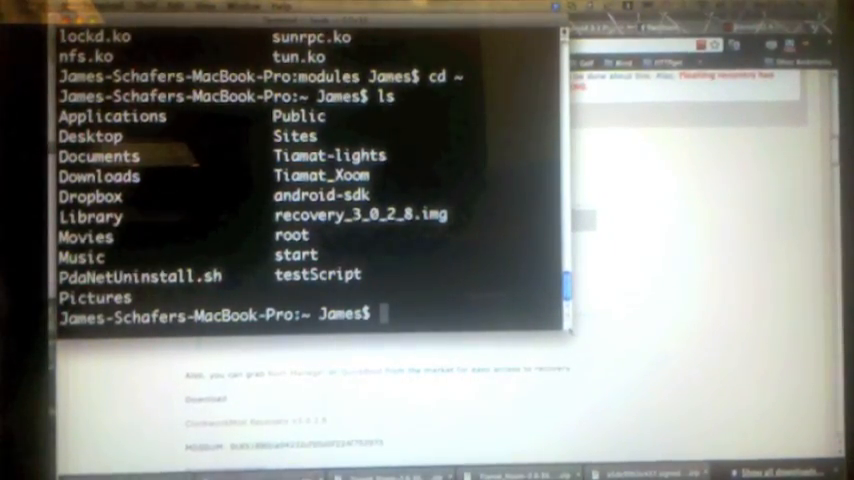
# - Enlarge the Terminal window to show more command history
pyautogui.moveTo(565, 325); pyautogui.dragTo(810, 445)
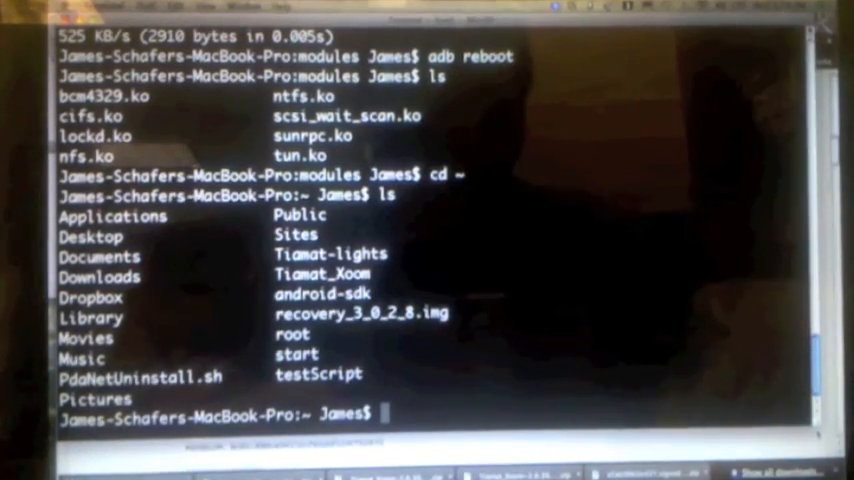
pyautogui.write('adb')
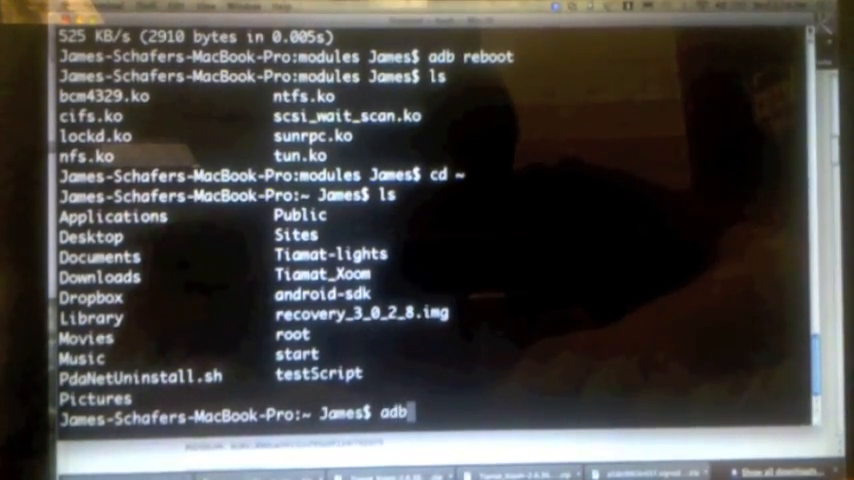
pyautogui.write(' reboo')
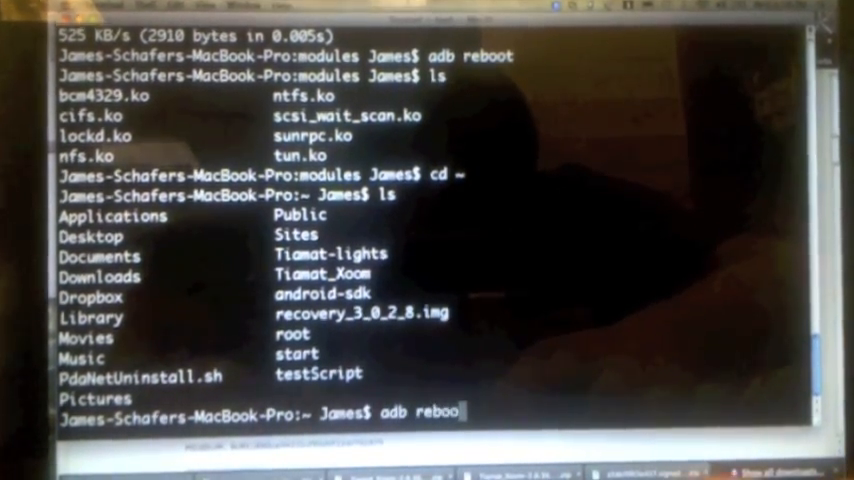
pyautogui.write('t bootl')
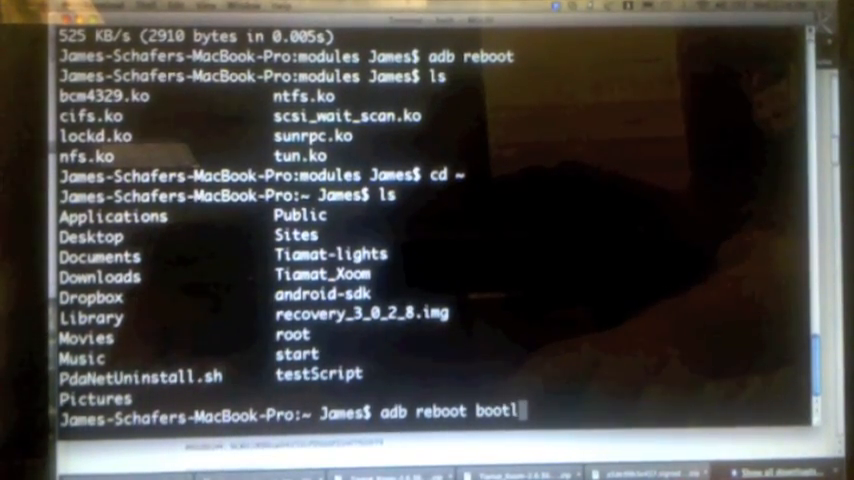
pyautogui.write('oader')
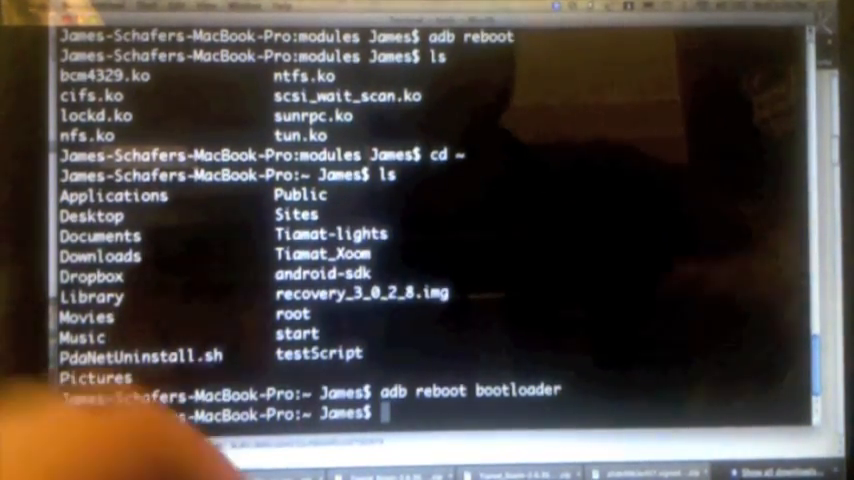
pyautogui.write('fastbo')
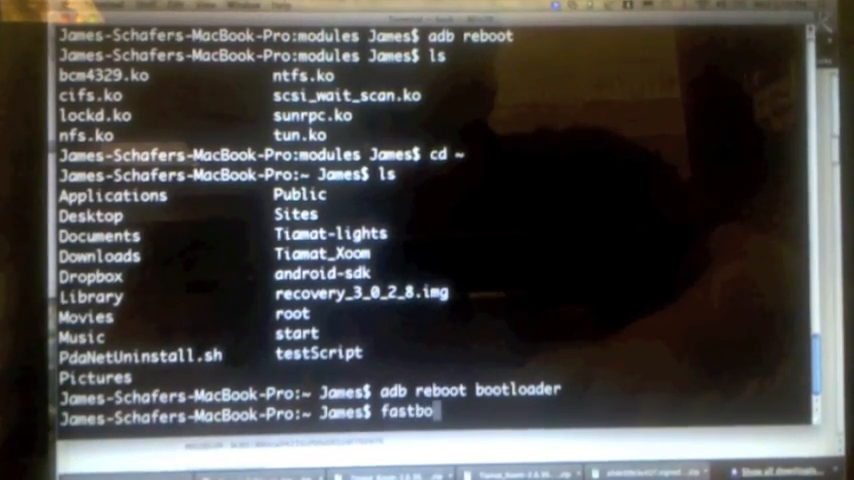
pyautogui.write('ot-mac flash r')
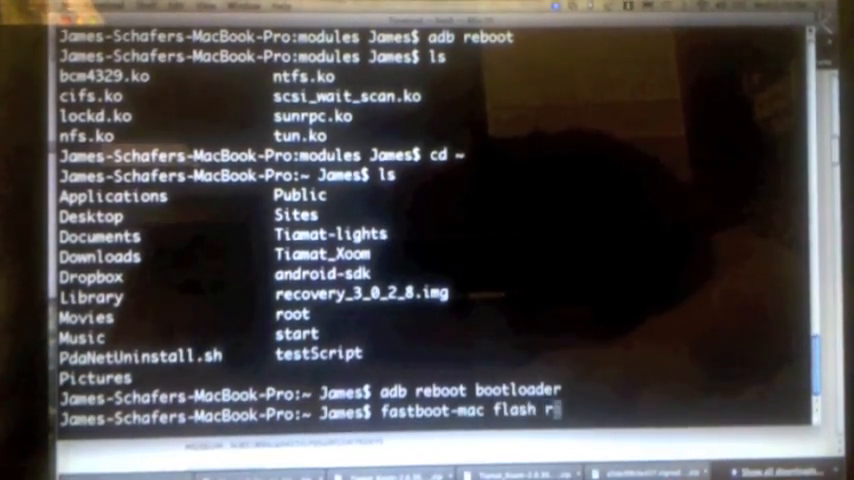
pyautogui.write('ecovery')
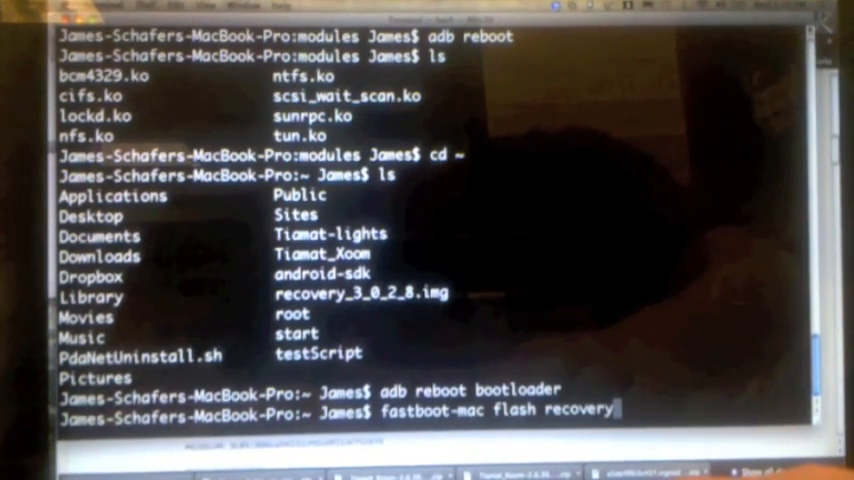
pyautogui.write(' recovery_3_')
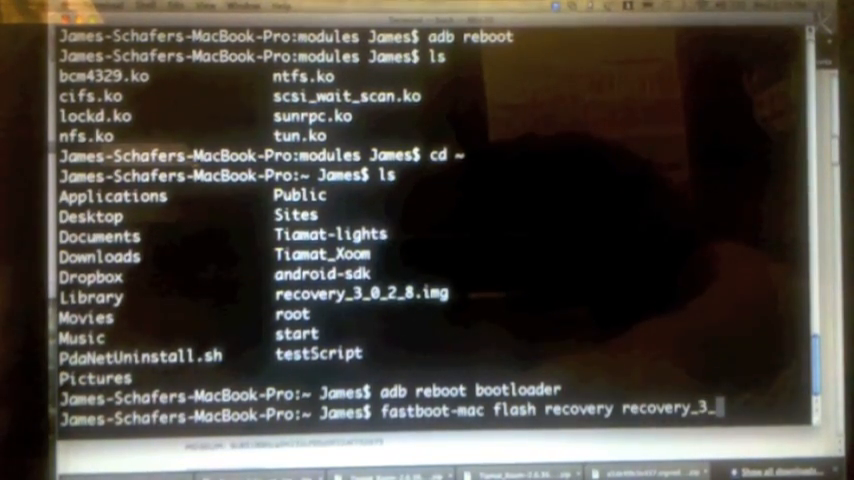
pyautogui.write('0_')
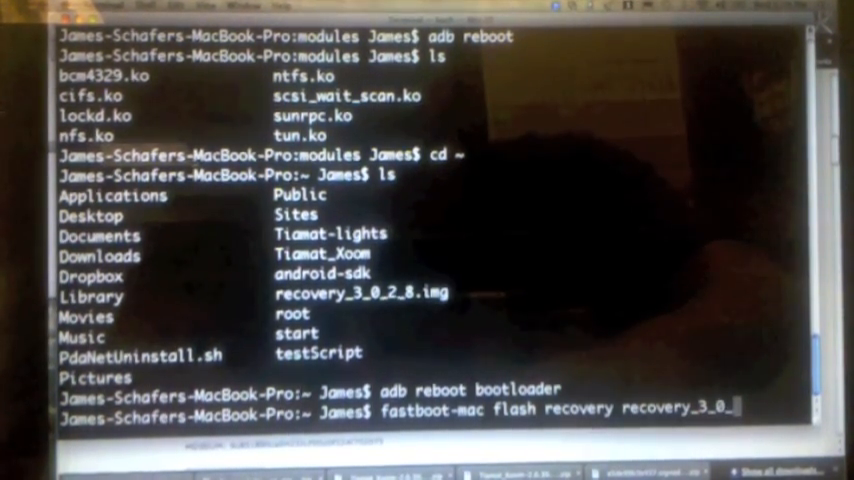
pyautogui.write('2_8')
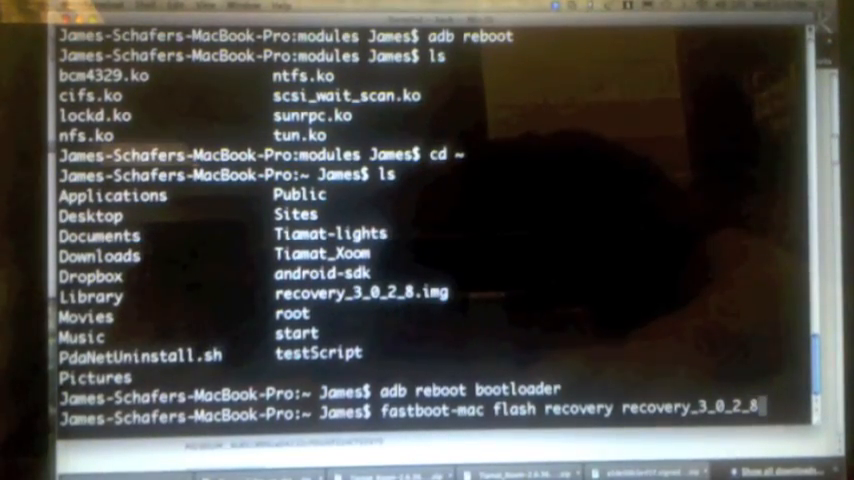
pyautogui.write('.img')
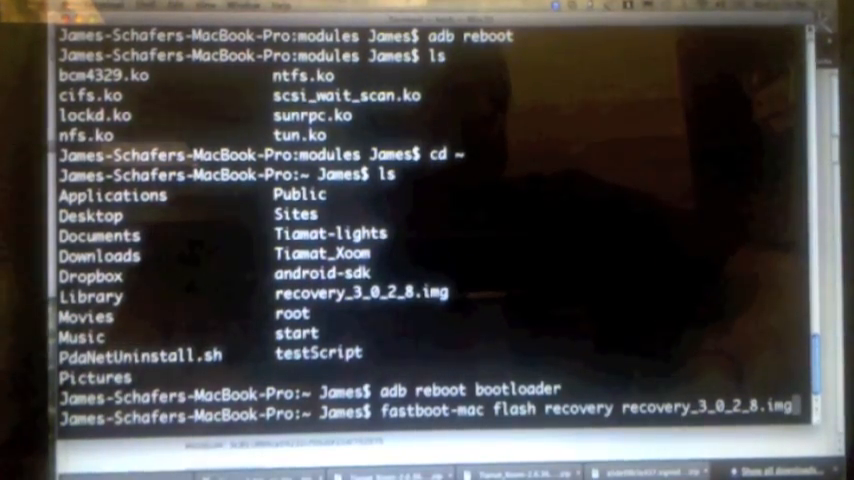
# - Run fastboot-mac flash recovery recovery_3_0_2_8.img to write the recovery partition
pyautogui.press('Return')
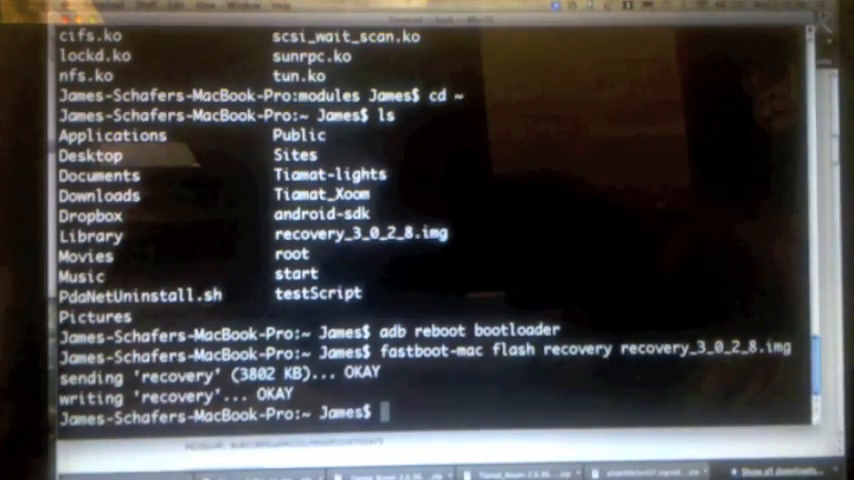
pyautogui.write('fa')
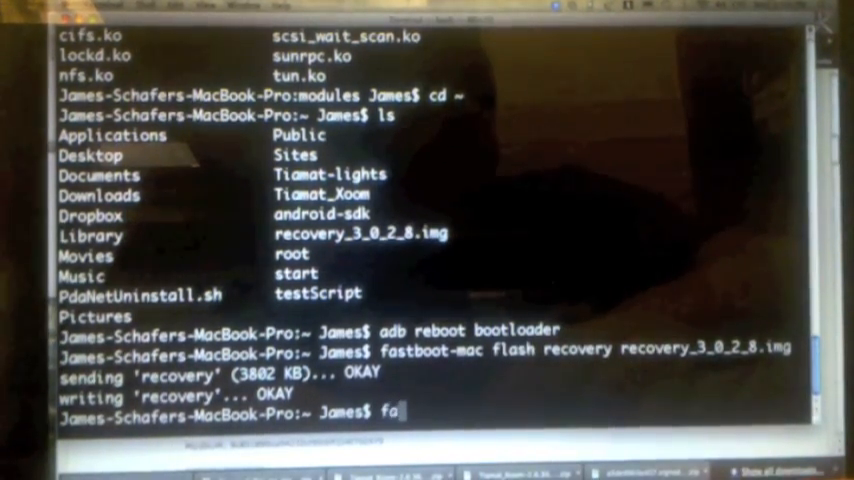
pyautogui.write('stboot-')
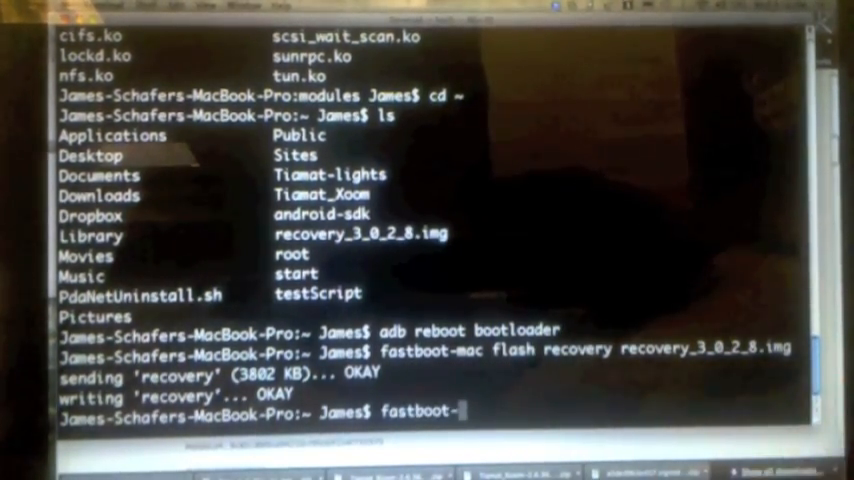
pyautogui.write('mac')
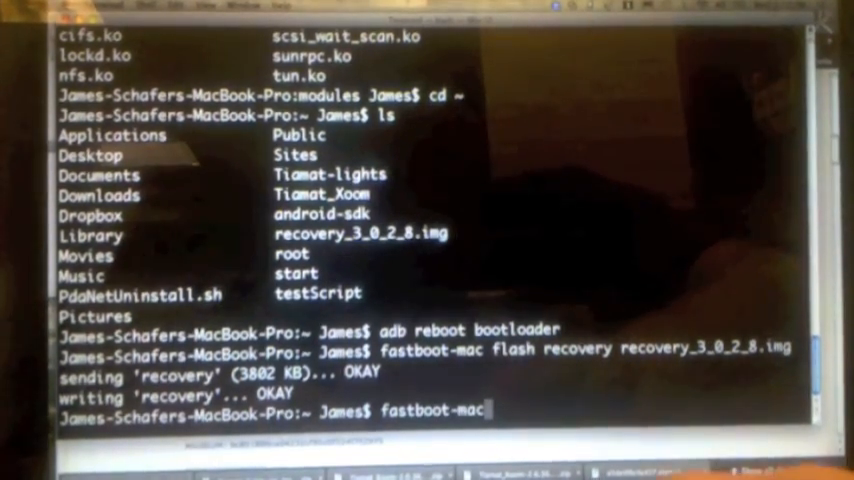
pyautogui.write(' reboot')
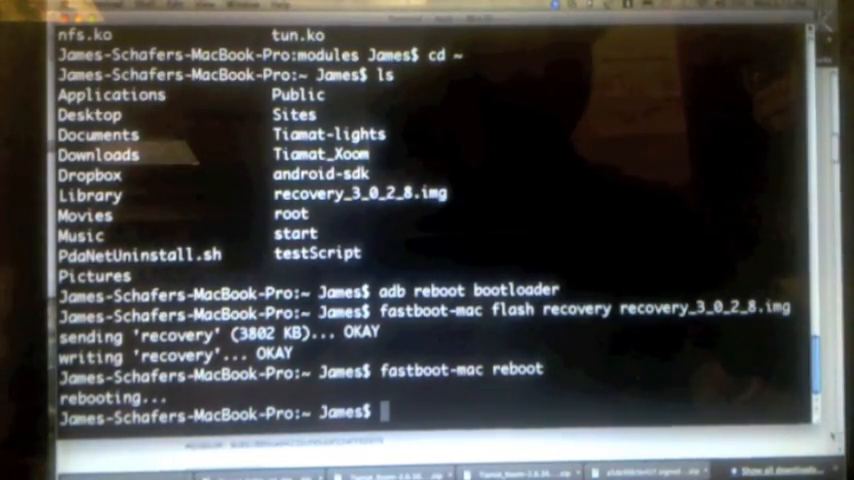
pyautogui.write('ad')
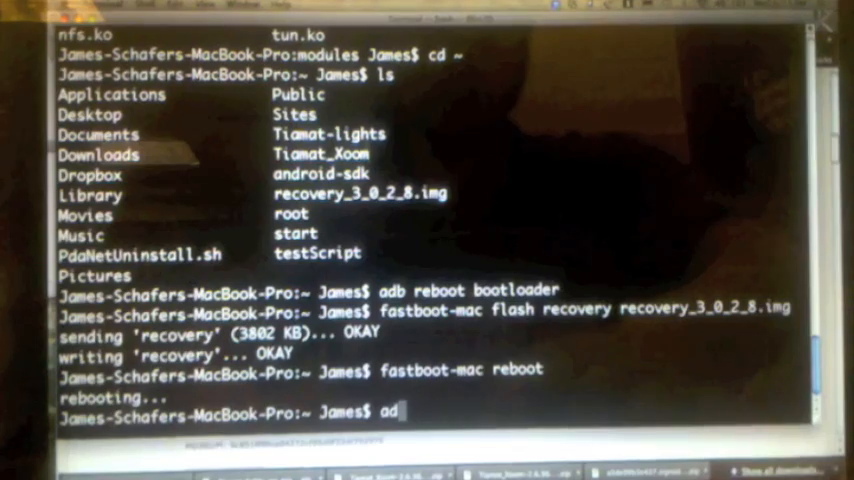
pyautogui.write('b ')
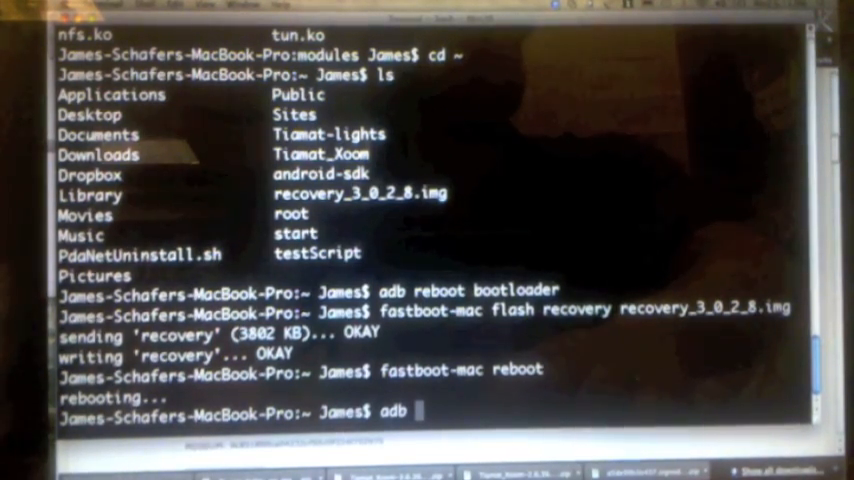
pyautogui.write('reboot')
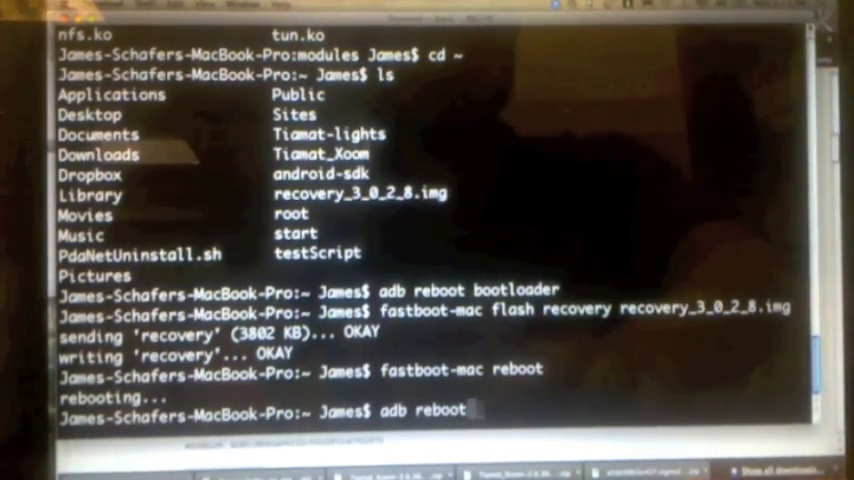
pyautogui.write(' recovery')
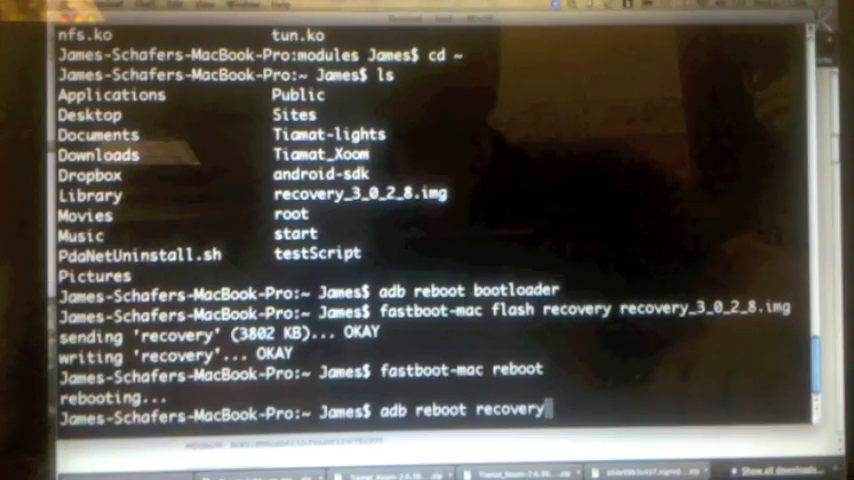
# - Run adb reboot recovery to restart the Xoom into recovery mode
pyautogui.press('Return')
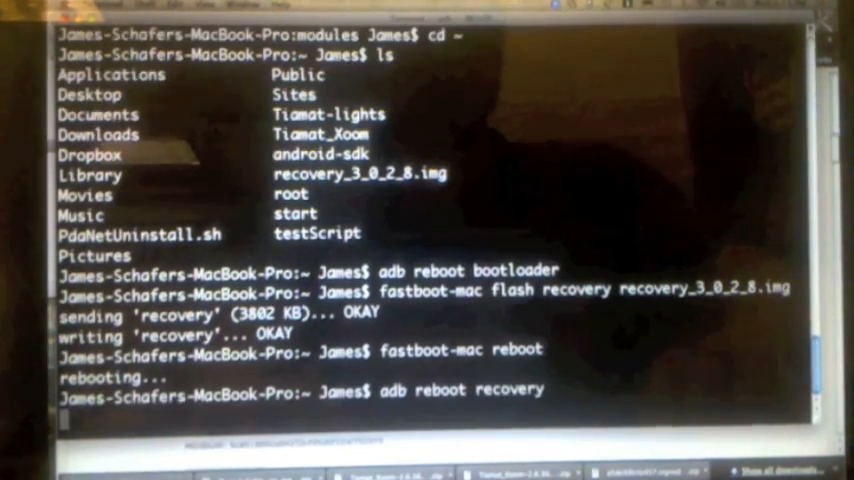